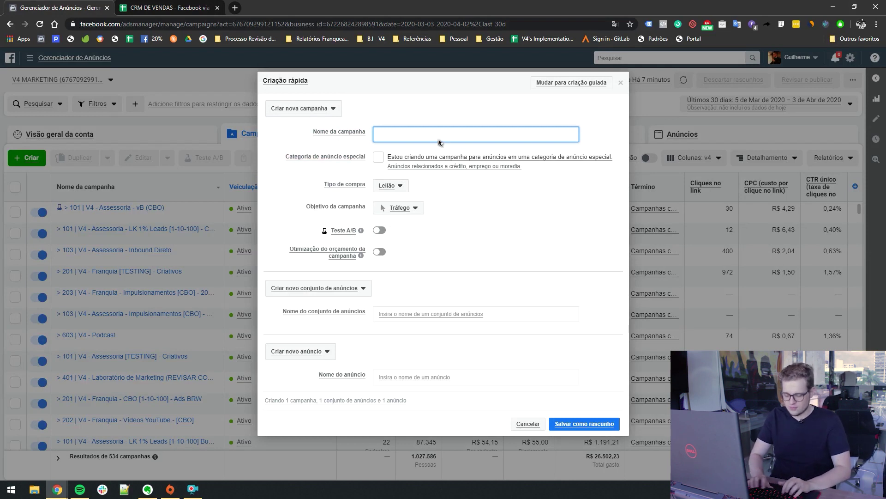
Name the new campaign "Campanha de Whatsapp" and set its objective to Mensagens, keeping the Leilão buying type
{"action": "type", "text": "Campanha"}
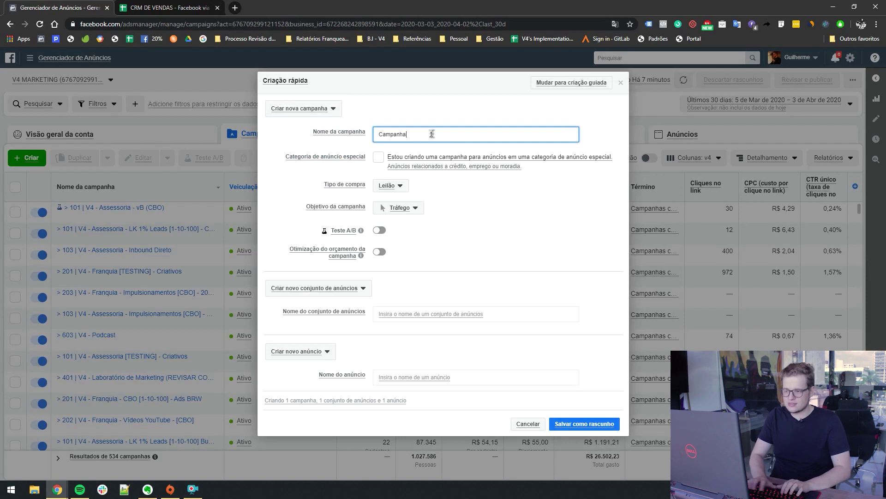
{"action": "type", "text": " de w"}
{"action": "type", "text": "Whatsapp"}
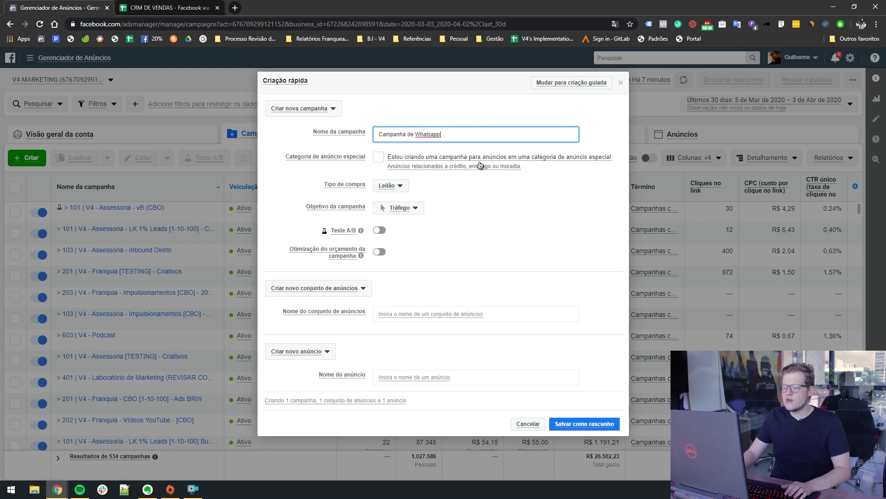
{"action": "left_click", "coordinate": [392, 186]}
{"action": "left_click", "coordinate": [409, 199]}
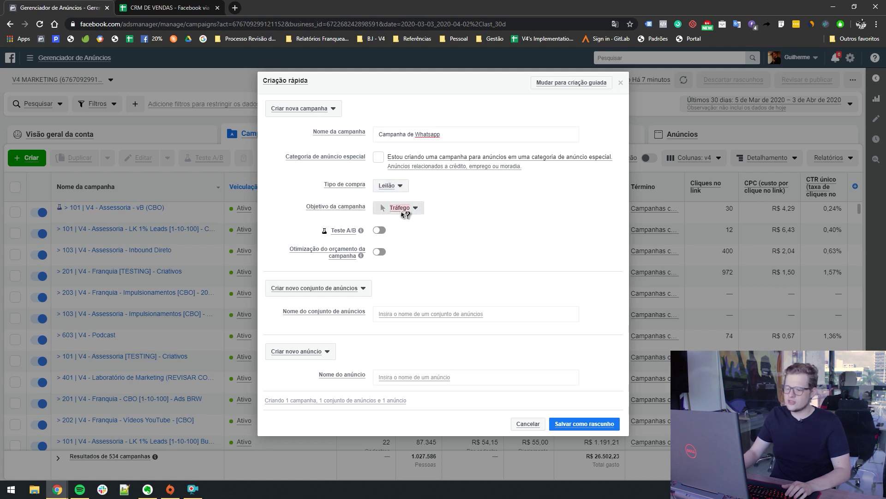
{"action": "left_click", "coordinate": [406, 209]}
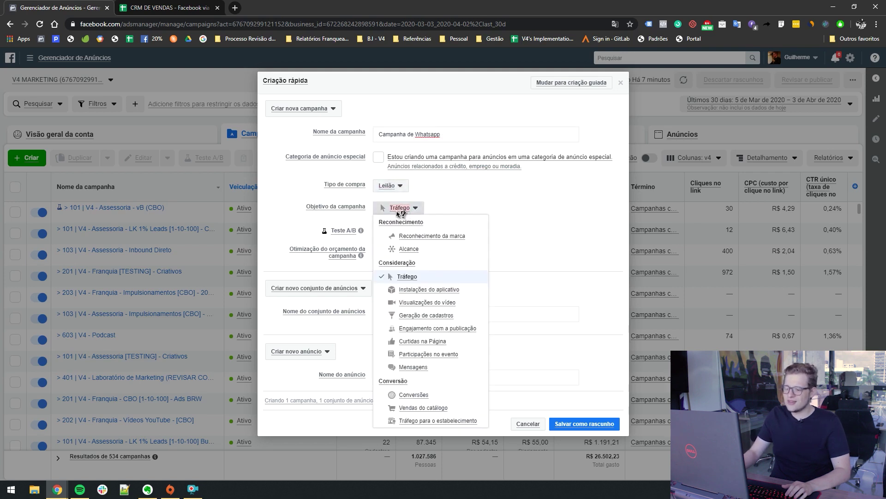
{"action": "left_click", "coordinate": [423, 365]}
Name the ad set "publico 1" and the ad "ad 1", and save the campaign as a draft
{"action": "left_click", "coordinate": [412, 314]}
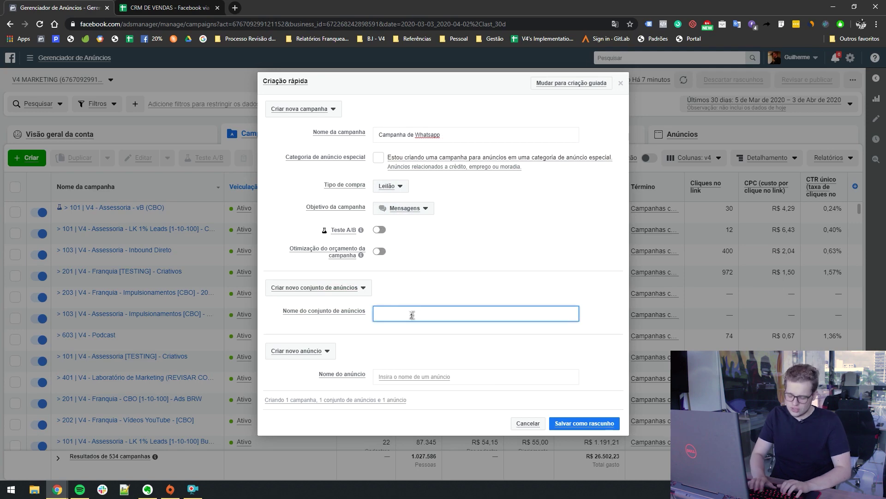
{"action": "type", "text": "p"}
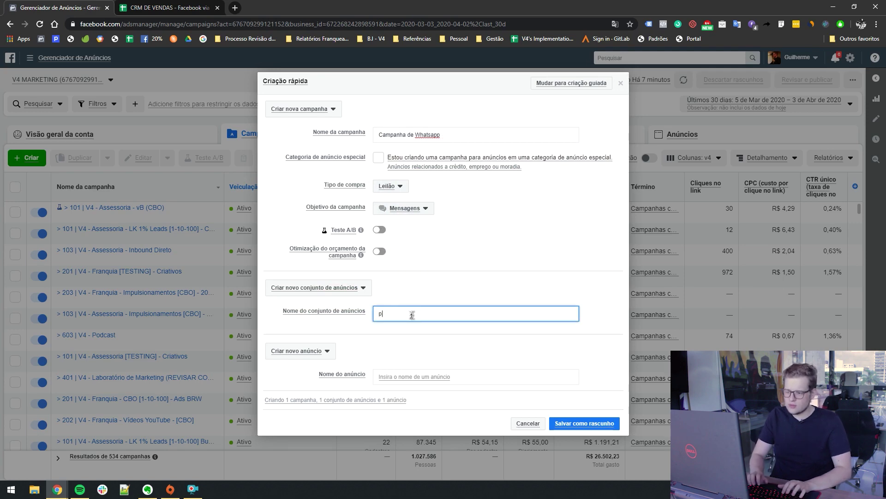
{"action": "type", "text": "ublico 1"}
{"action": "key", "text": "Tab"}
{"action": "type", "text": "ad"}
{"action": "left_click", "coordinate": [579, 423]}
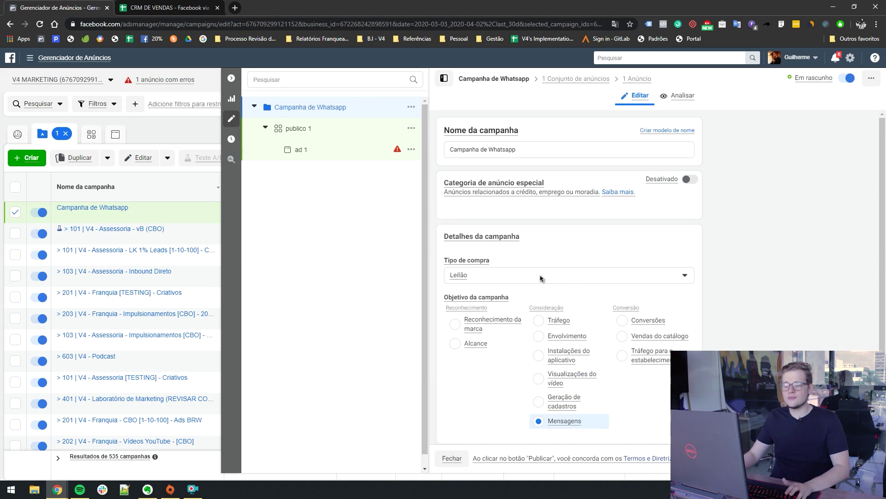
Set the message destination of ad set publico 1 to WhatsApp Business with the V4 Company page
{"action": "scroll", "coordinate": [595, 289], "scroll_direction": "down", "scroll_amount": 2}
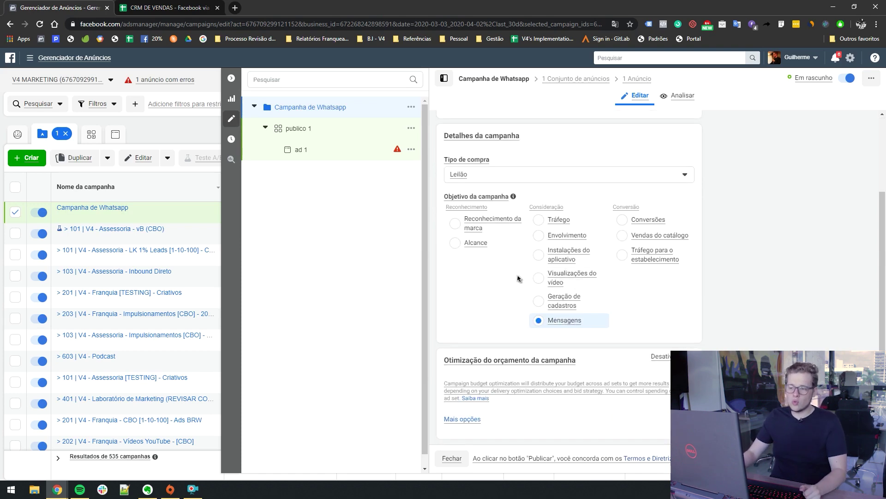
{"action": "left_click", "coordinate": [308, 133]}
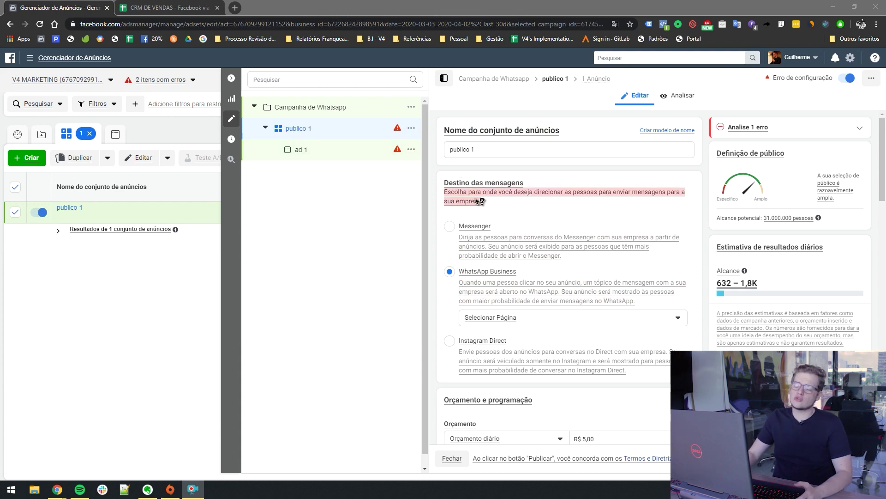
{"action": "left_click_drag", "start_coordinate": [444, 184], "coordinate": [540, 183]}
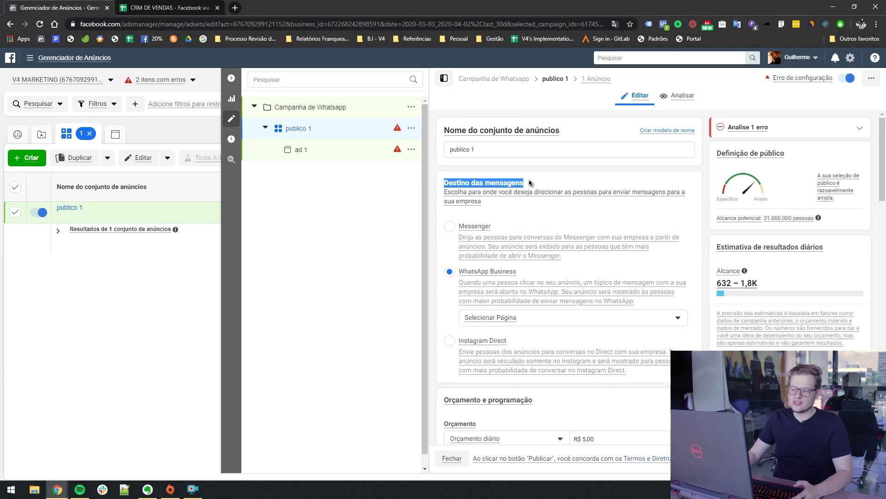
{"action": "left_click", "coordinate": [529, 184]}
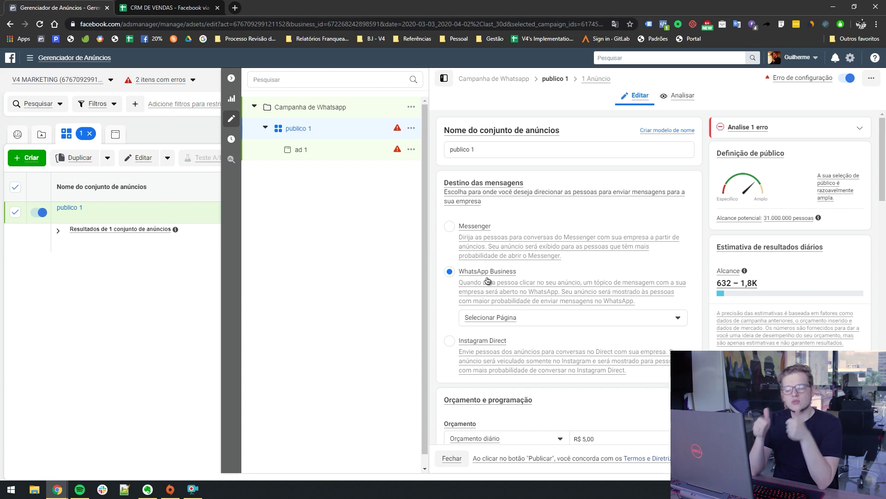
{"action": "left_click", "coordinate": [513, 321]}
{"action": "type", "text": "v4"}
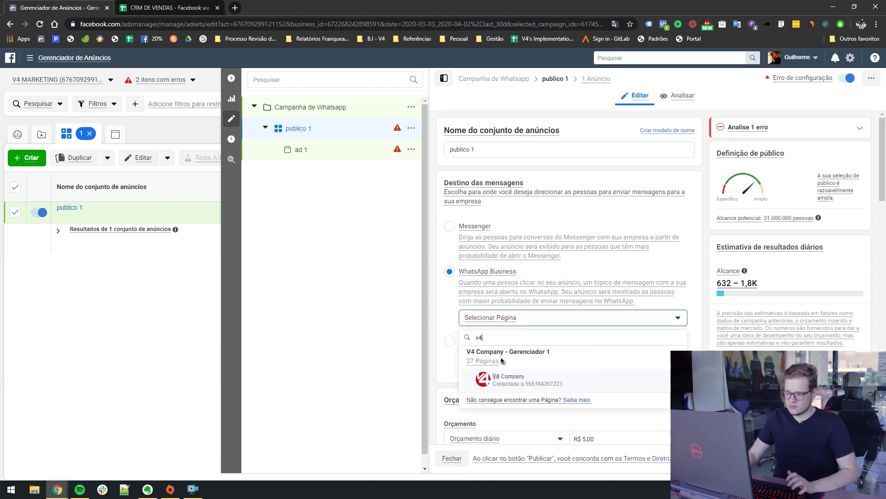
{"action": "key", "text": "Return"}
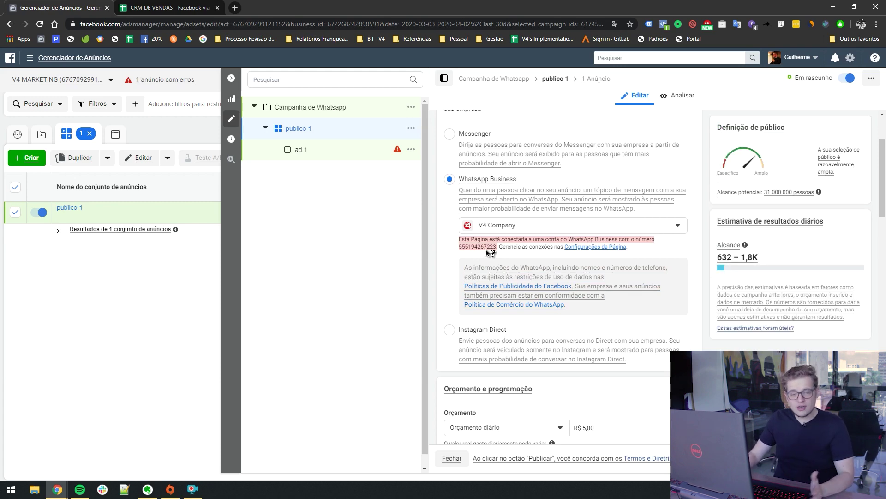
Examine the ad set's audience settings and the available custom audience sources, and open the settings of ad 1
{"action": "scroll", "coordinate": [520, 261], "scroll_direction": "down", "scroll_amount": 10}
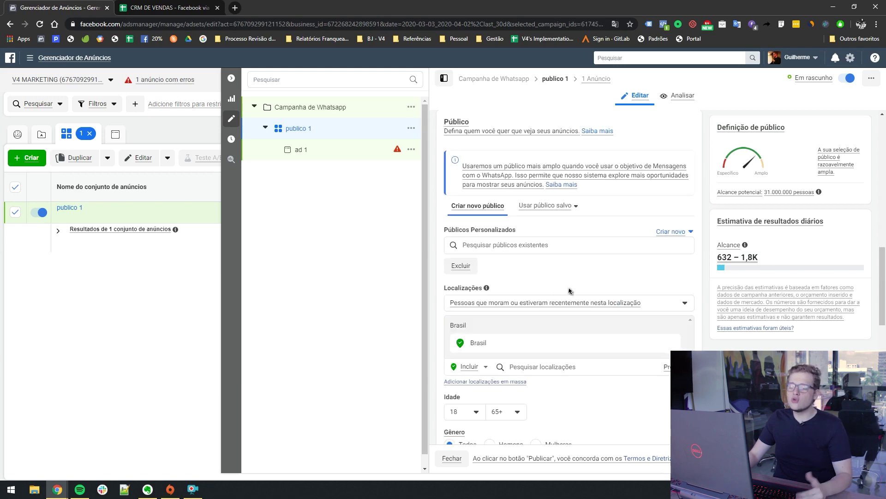
{"action": "scroll", "coordinate": [569, 290], "scroll_direction": "down", "scroll_amount": 3}
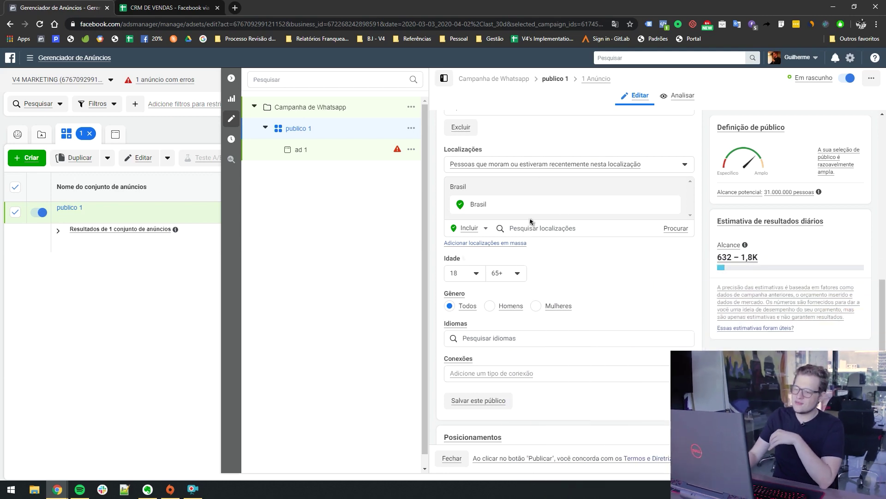
{"action": "scroll", "coordinate": [531, 222], "scroll_direction": "up", "scroll_amount": 2}
{"action": "left_click", "coordinate": [494, 199]}
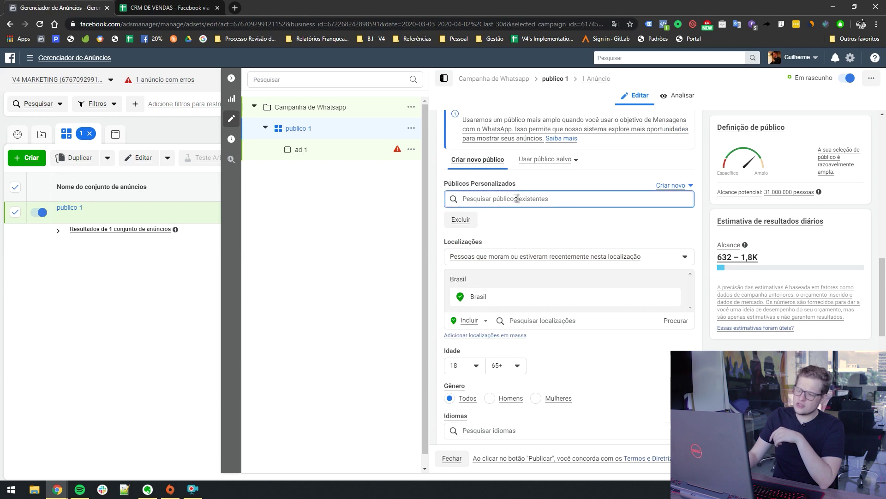
{"action": "left_click", "coordinate": [671, 185]}
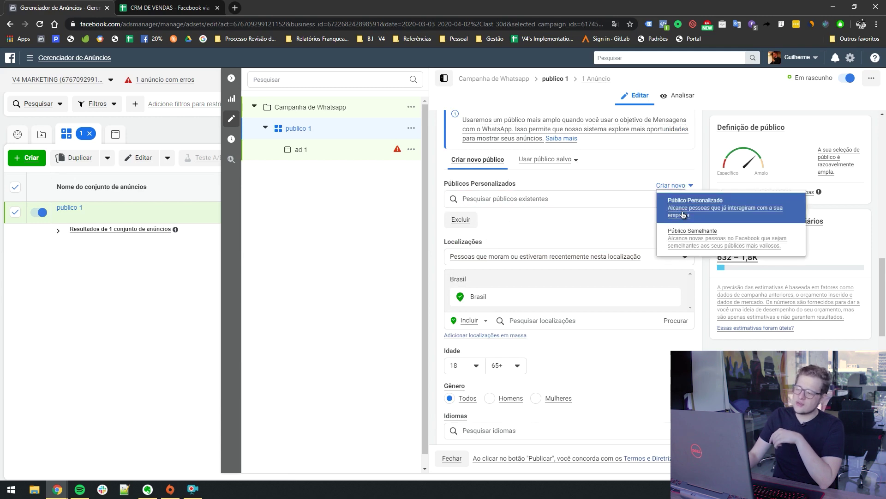
{"action": "left_click", "coordinate": [716, 206]}
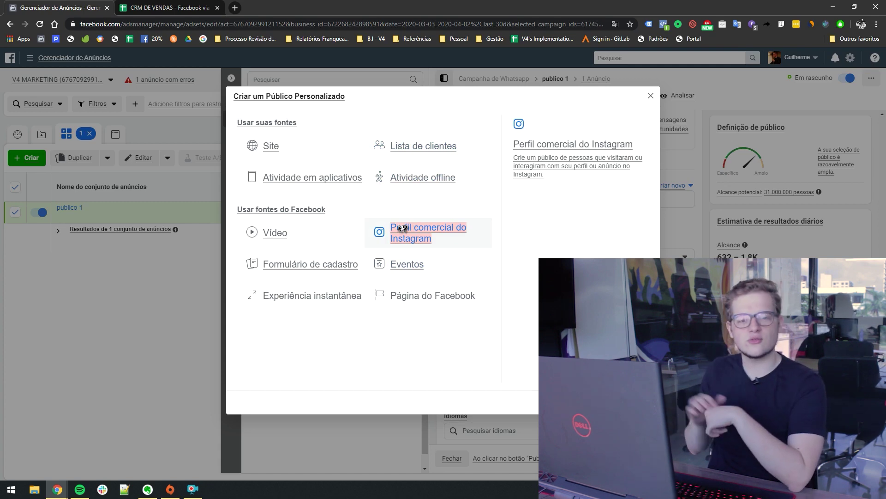
{"action": "left_click", "coordinate": [447, 223]}
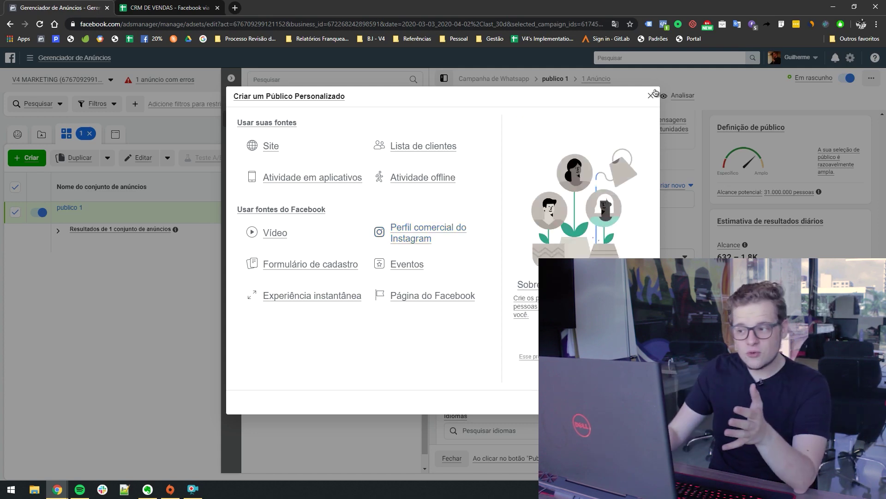
{"action": "key", "text": "Escape"}
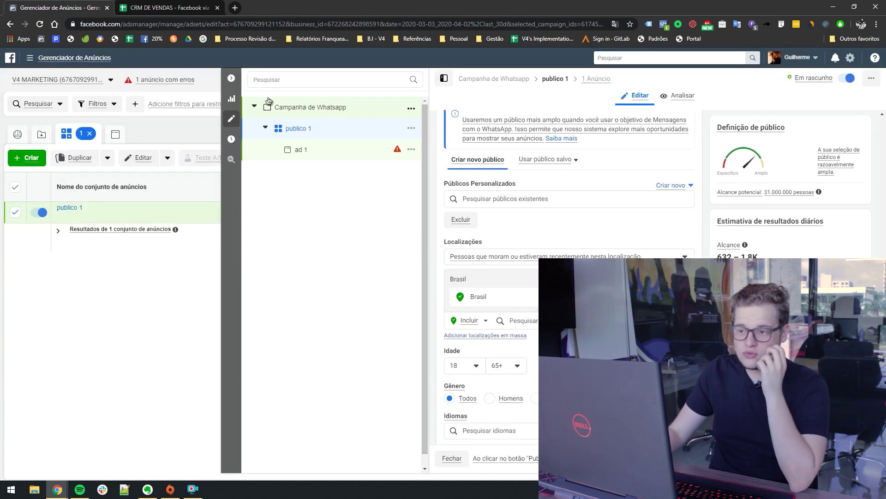
{"action": "left_click", "coordinate": [301, 153]}
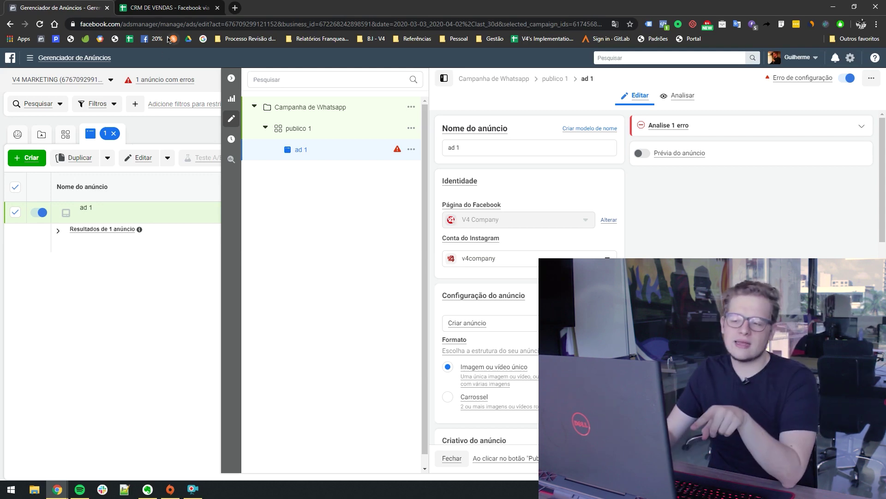
Switch to the CRM DE VENDAS spreadsheet in Google Sheets and examine the first record's client, phone, channel, product and revenue fields
{"action": "left_click", "coordinate": [157, 7]}
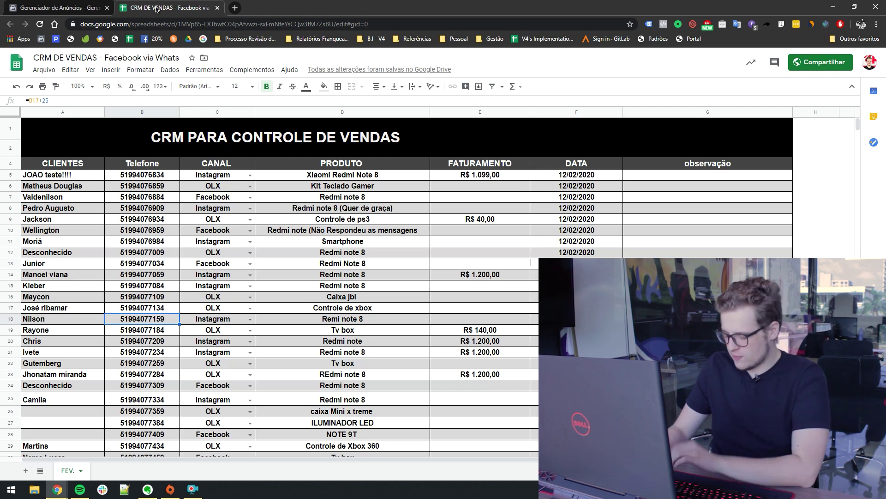
{"action": "left_click", "coordinate": [71, 167]}
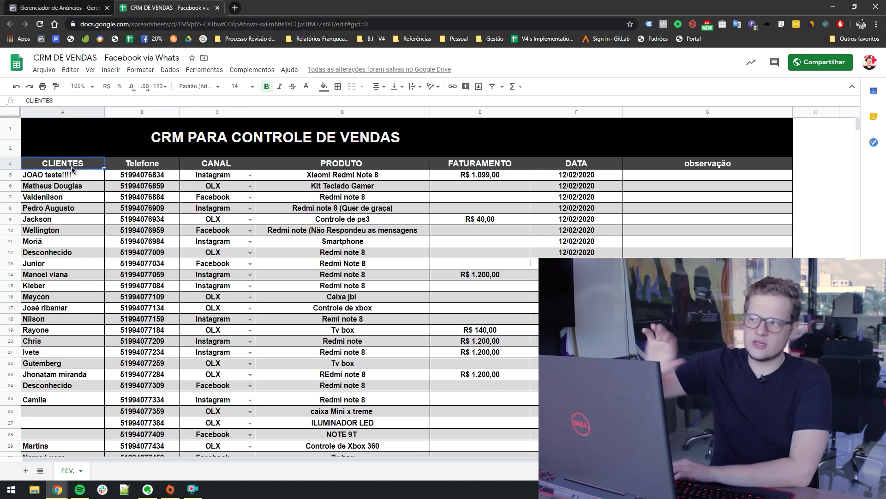
{"action": "key", "text": "Down"}
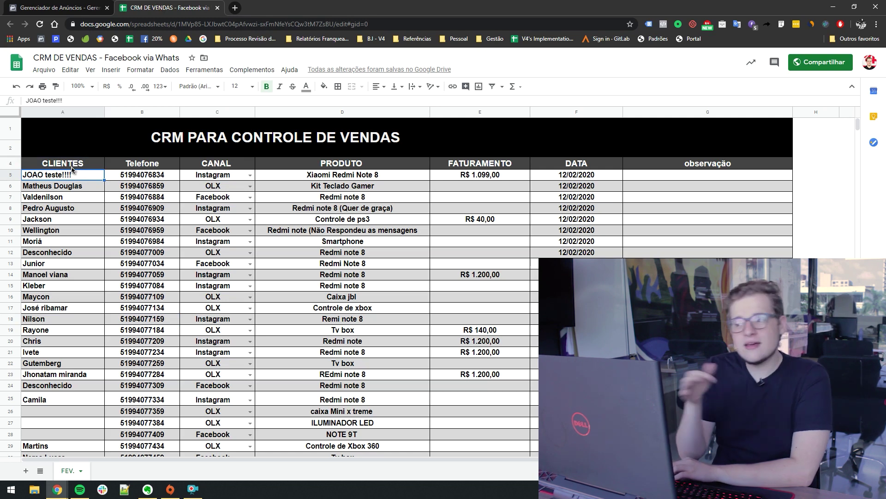
{"action": "key", "text": "Right"}
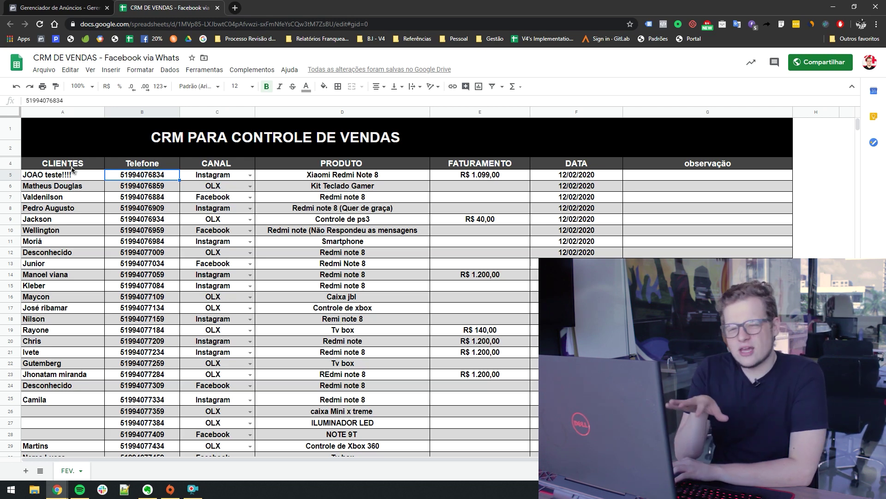
{"action": "key", "text": "Right"}
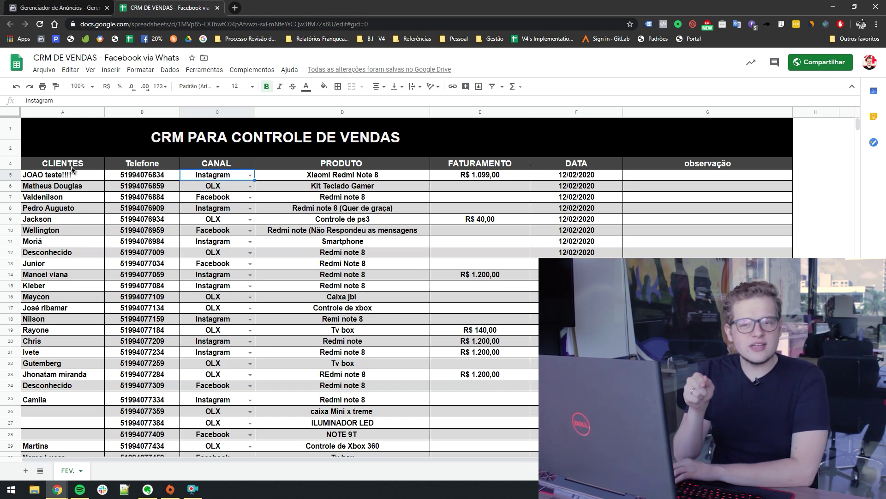
{"action": "key", "text": "Right"}
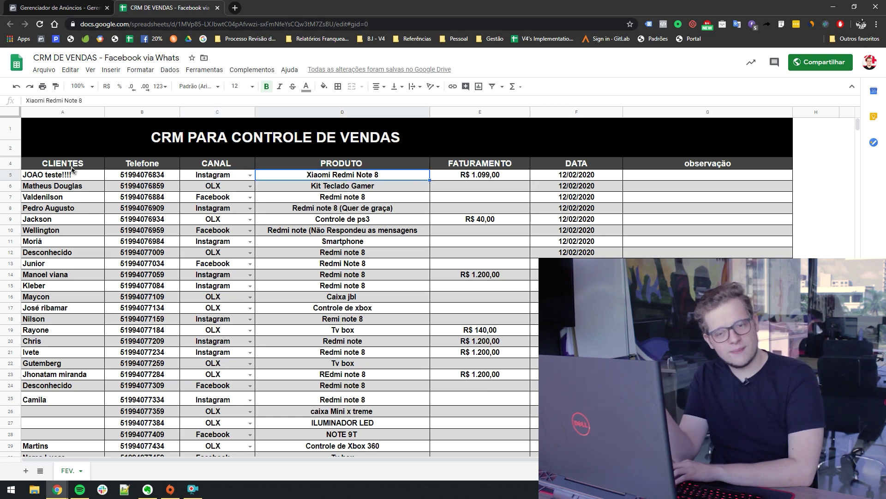
{"action": "key", "text": "Right"}
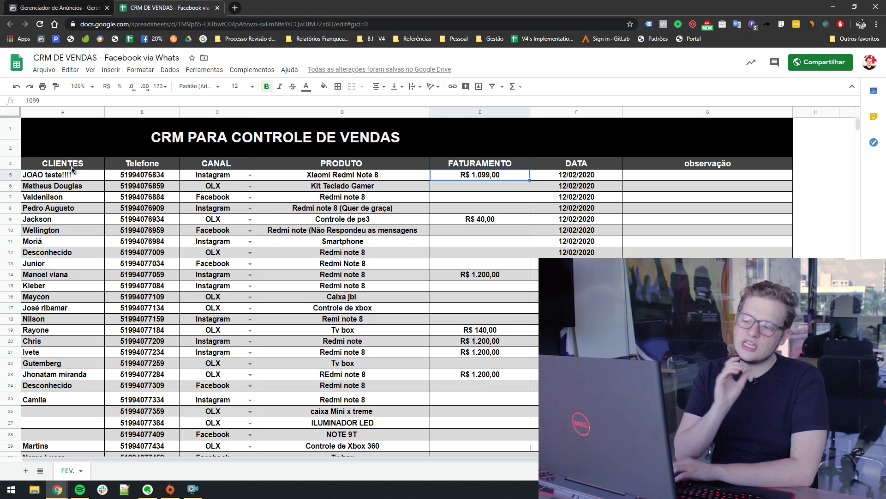
{"action": "key", "text": "Left"}
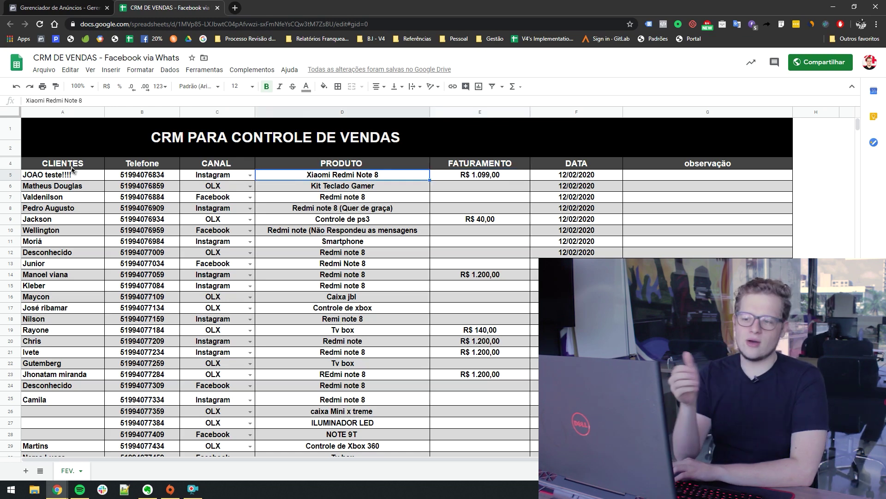
Examine the channel options in row 7 and the product and revenue cells of the first records
{"action": "key", "text": "Down"}
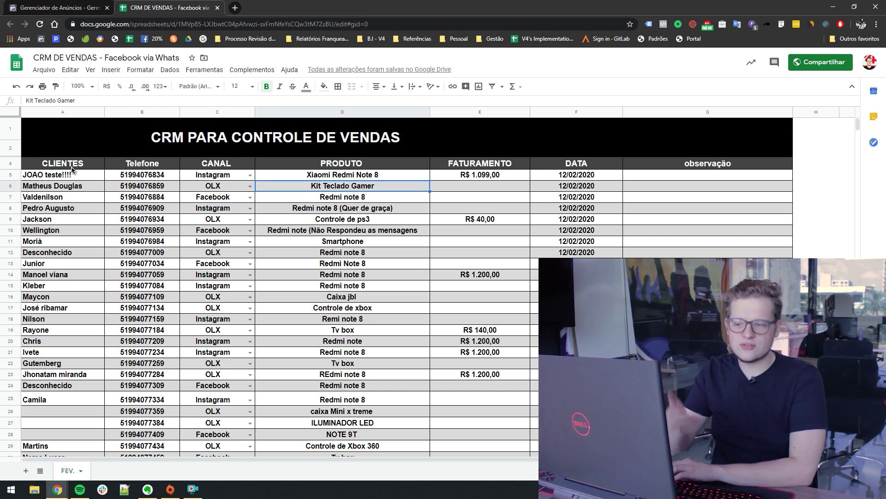
{"action": "key", "text": "Down"}
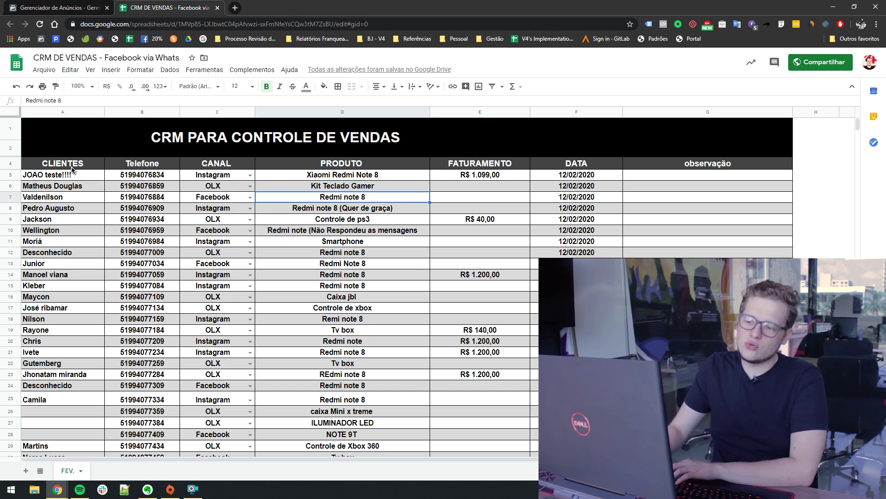
{"action": "key", "text": "Left"}
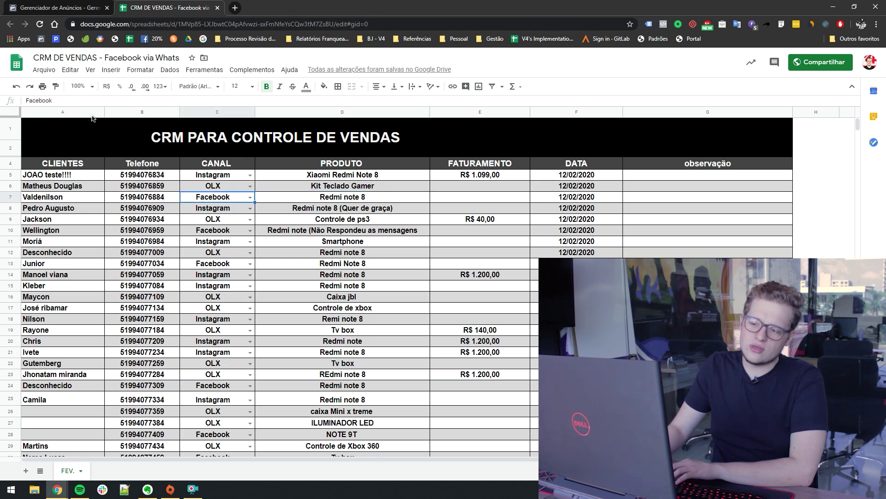
{"action": "left_click", "coordinate": [250, 197]}
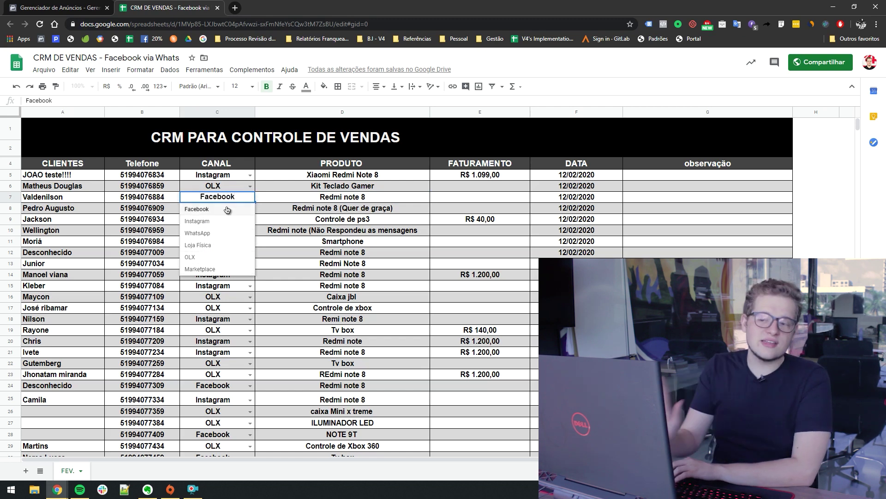
{"action": "left_click", "coordinate": [355, 200]}
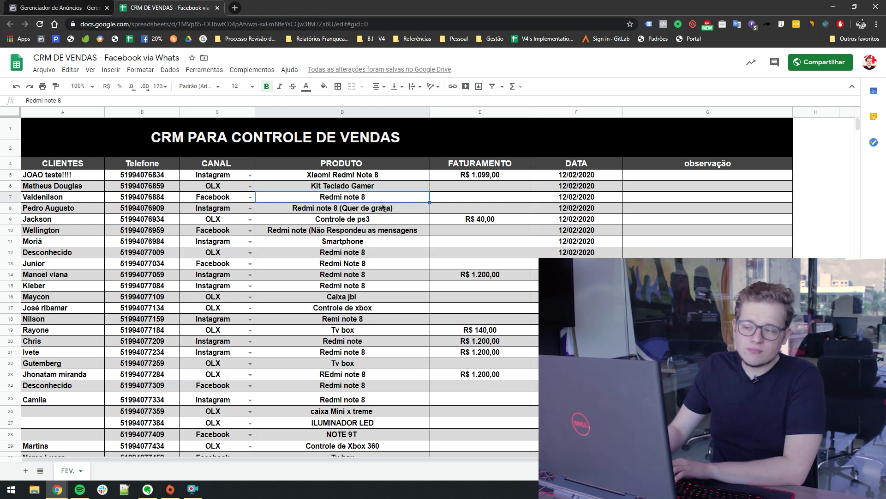
{"action": "left_click", "coordinate": [452, 189]}
{"action": "key", "text": "Up"}
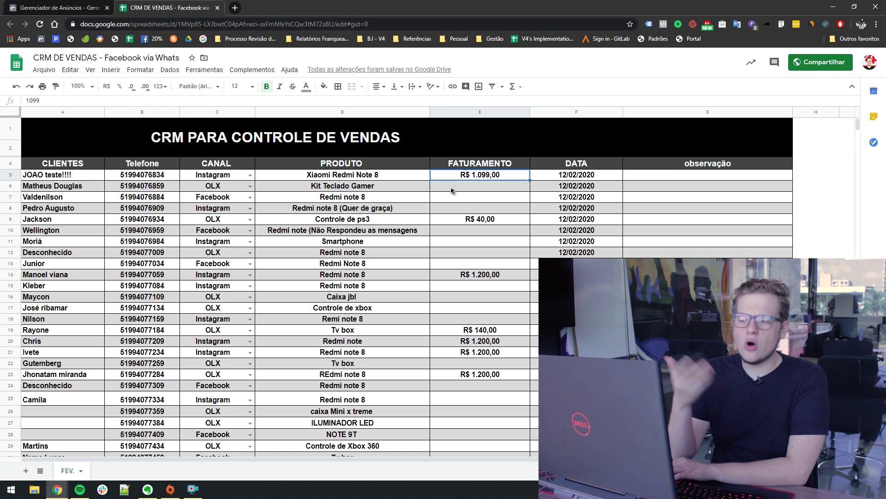
Examine the revenue heading and the first record's date and observation fields
{"action": "key", "text": "Up"}
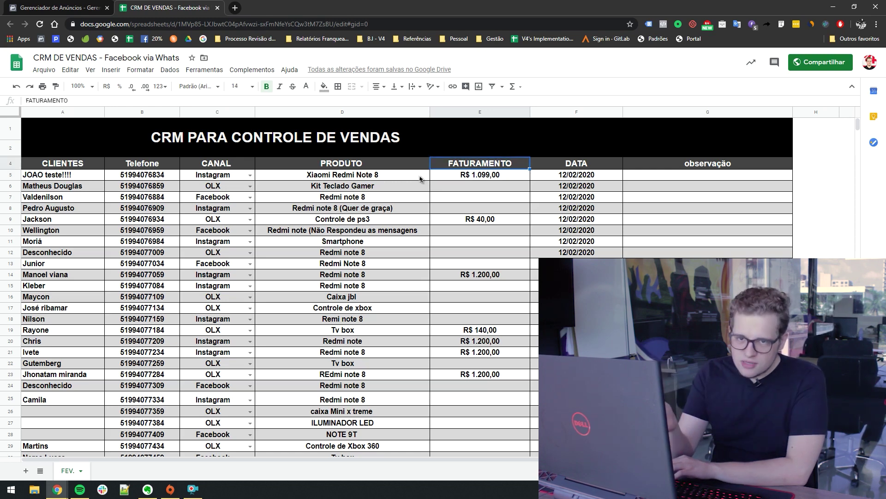
{"action": "key", "text": "Down"}
{"action": "key", "text": "Right"}
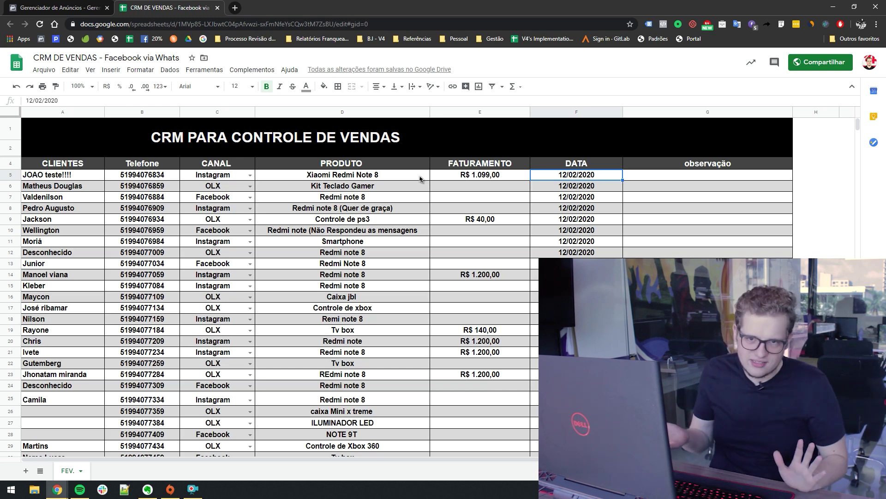
{"action": "key", "text": "Right"}
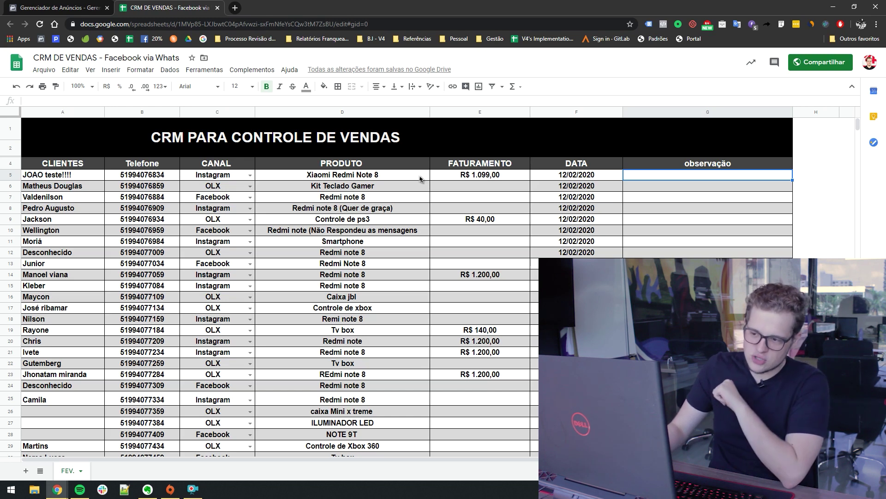
Examine the product entries for Redmi note 8 and other items, and the revenue recorded for the Controle de ps3 sale
{"action": "left_click_drag", "start_coordinate": [373, 254], "coordinate": [373, 276]}
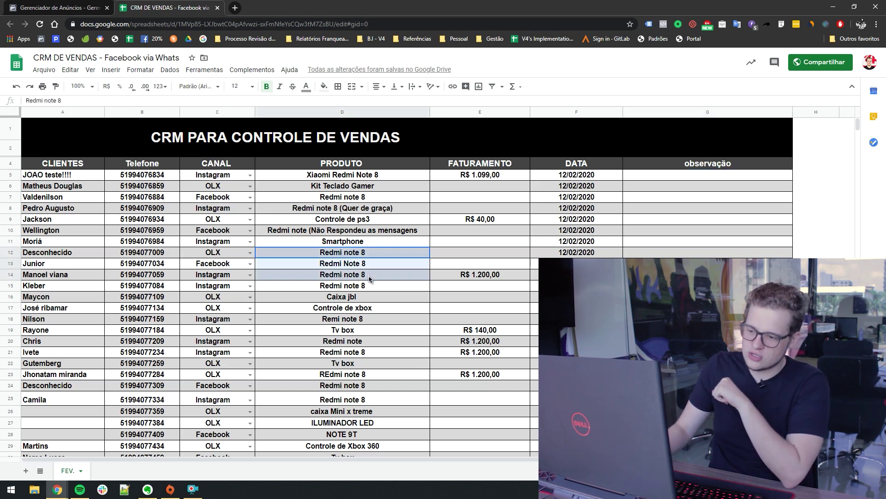
{"action": "left_click", "coordinate": [359, 351]}
{"action": "left_click", "coordinate": [351, 323]}
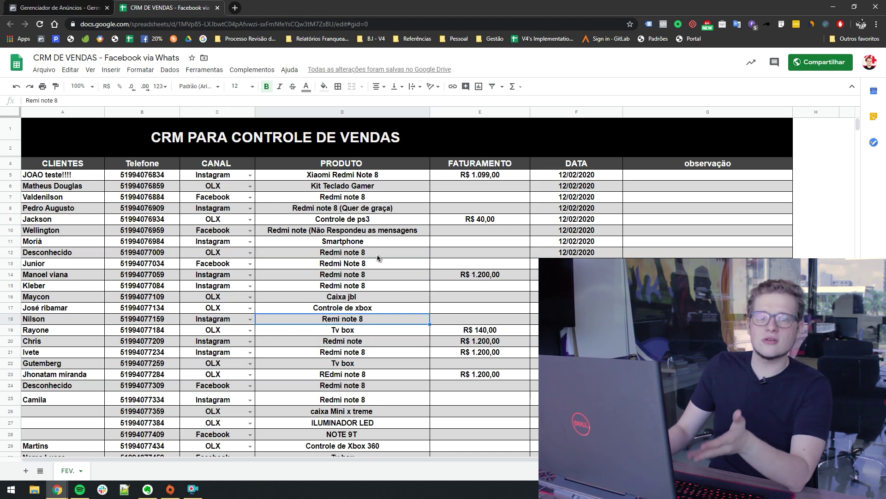
{"action": "left_click_drag", "start_coordinate": [378, 241], "coordinate": [381, 283]}
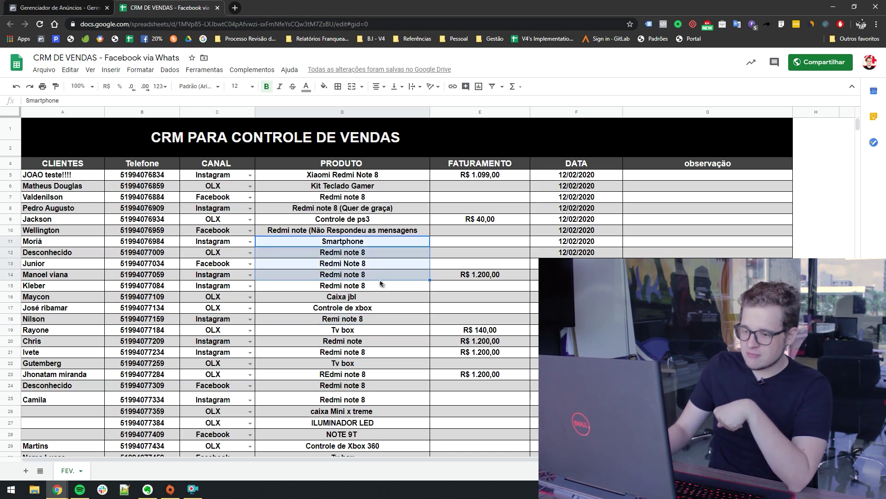
{"action": "left_click", "coordinate": [367, 230]}
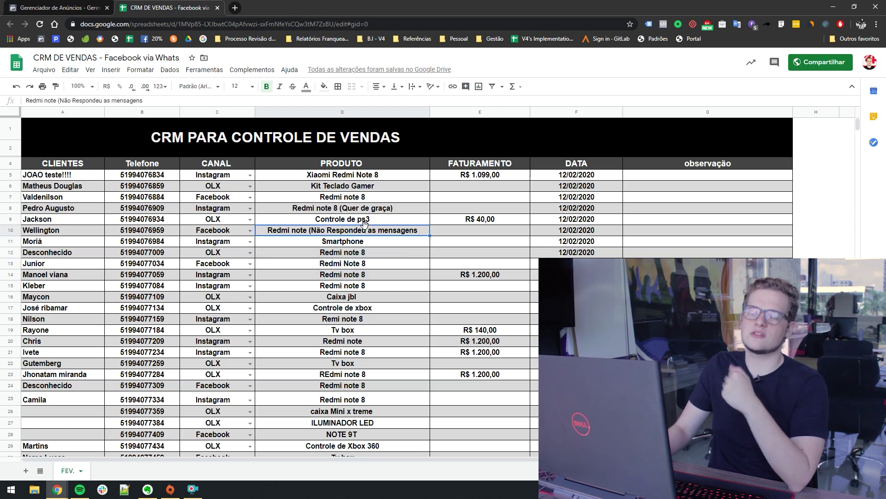
{"action": "scroll", "coordinate": [364, 223], "scroll_direction": "down", "scroll_amount": 2}
{"action": "scroll", "coordinate": [360, 207], "scroll_direction": "up", "scroll_amount": 1}
{"action": "key", "text": "Up"}
{"action": "key", "text": "Right"}
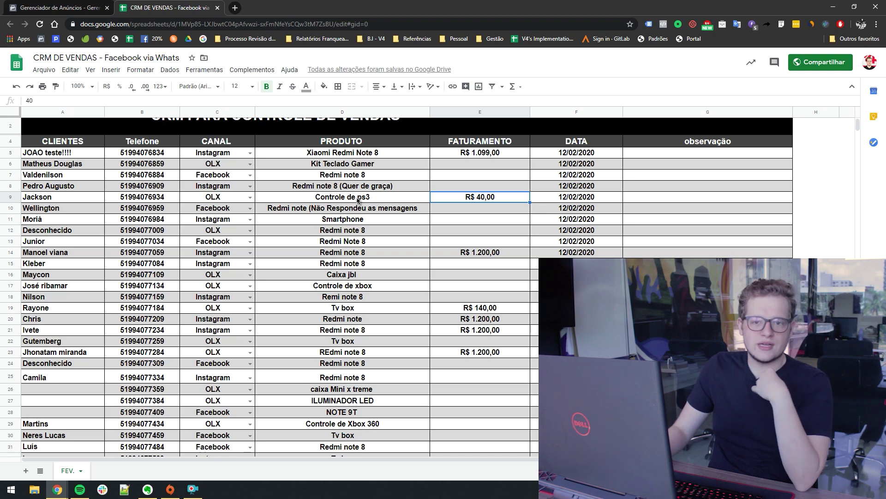
Check the settings of ad 1 in Ads Manager and return to the beginning of the CRM DE VENDAS spreadsheet
{"action": "left_click", "coordinate": [48, 9]}
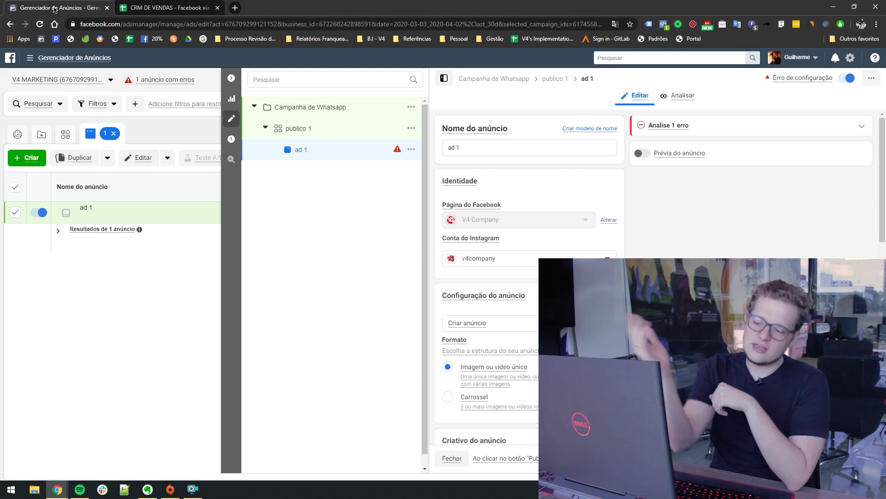
{"action": "left_click", "coordinate": [169, 7]}
{"action": "scroll", "coordinate": [283, 115], "scroll_direction": "up", "scroll_amount": 1}
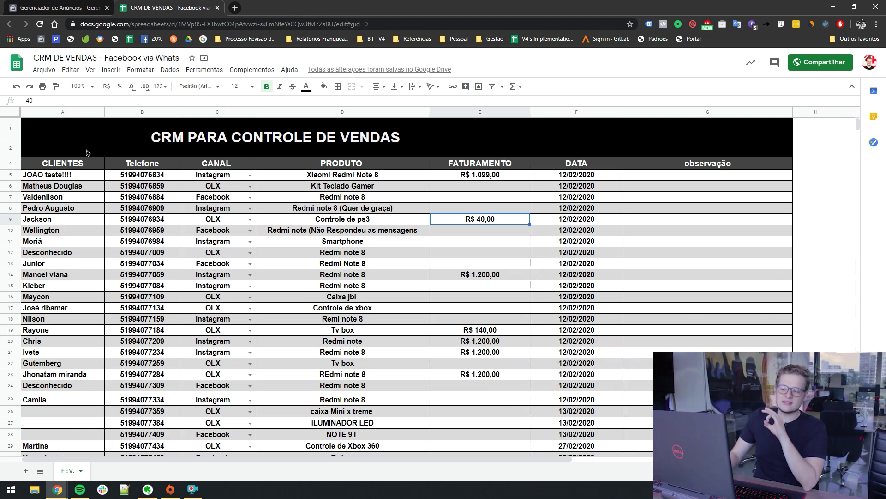
Switch to Ads Manager, review the WhatsApp Business terms in ad set publico 1, and set its message destination to Messenger
{"action": "left_click", "coordinate": [54, 8]}
{"action": "left_click", "coordinate": [314, 134]}
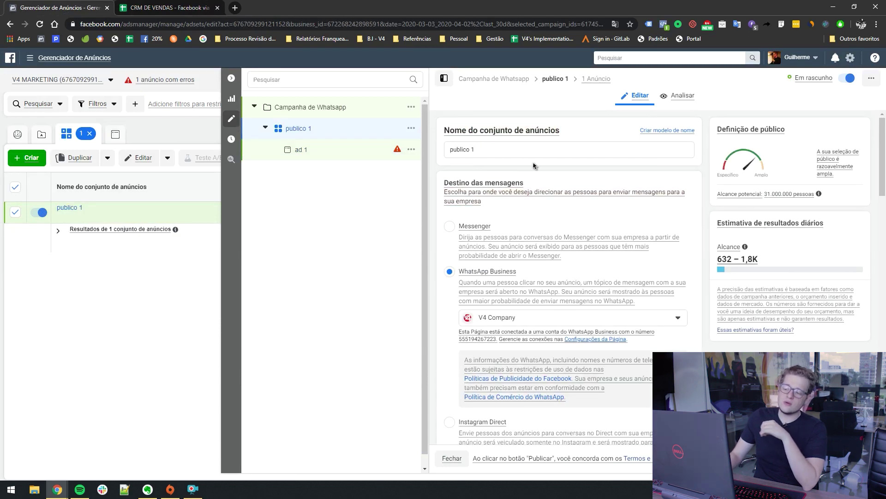
{"action": "scroll", "coordinate": [508, 173], "scroll_direction": "down", "scroll_amount": 1}
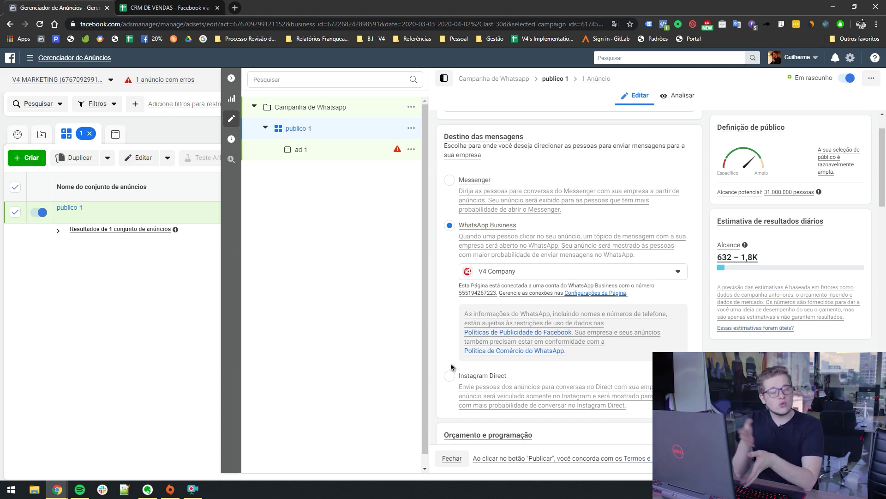
{"action": "left_click_drag", "start_coordinate": [495, 364], "coordinate": [584, 320]}
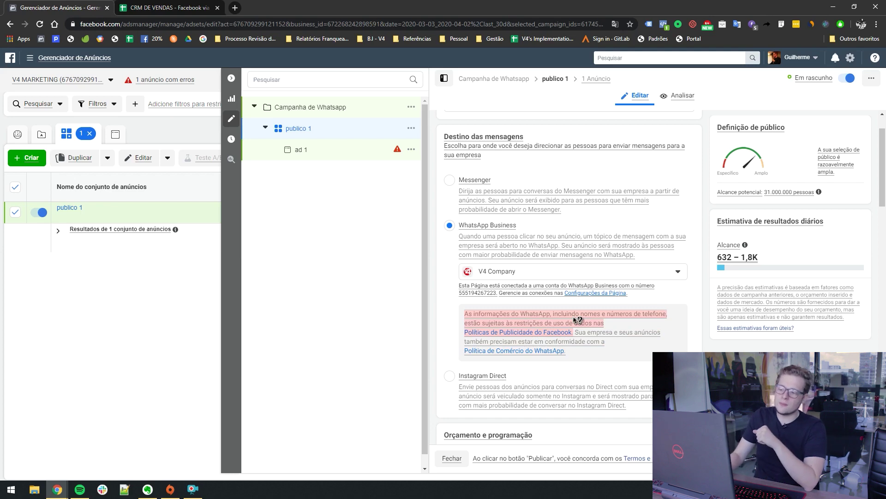
{"action": "left_click", "coordinate": [449, 180]}
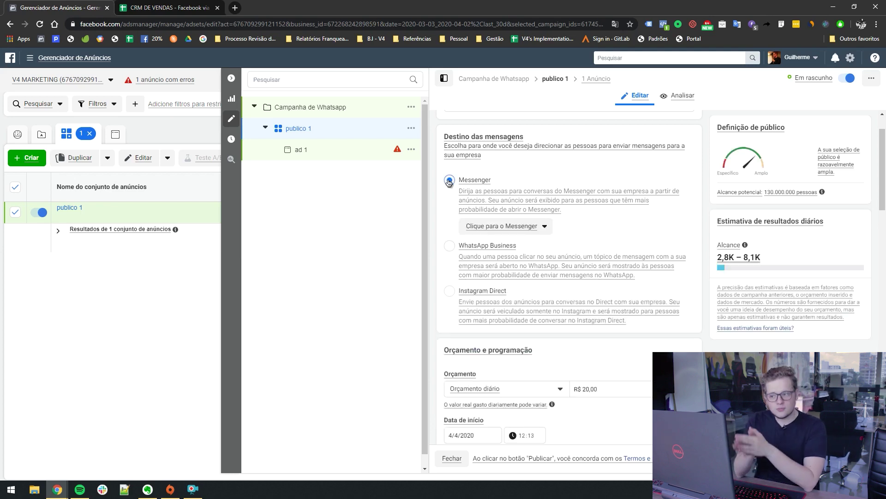